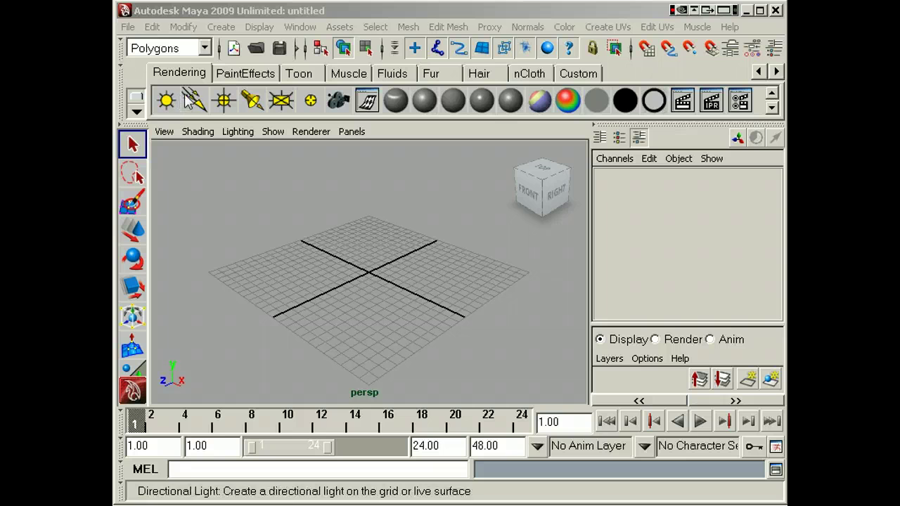
Switch the menu set to Animation to view its menus and return it to Polygons.
left_click(205, 48)
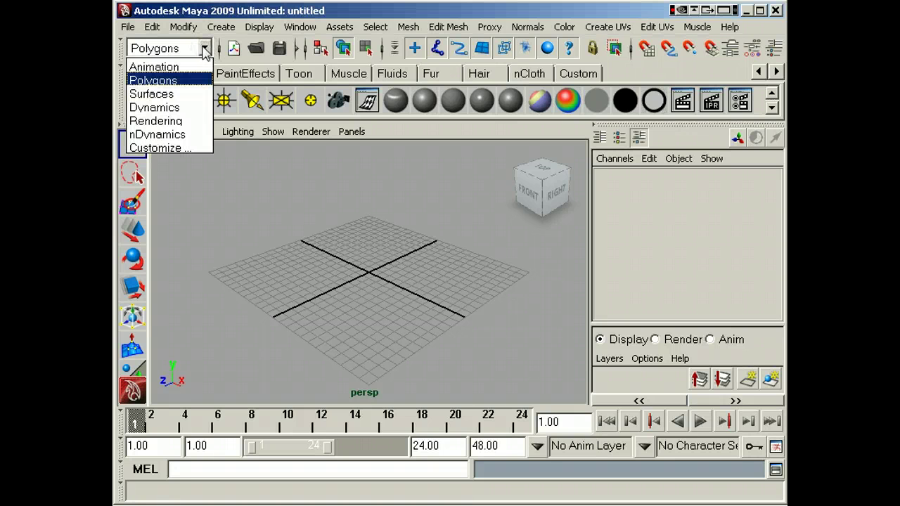
left_click(154, 67)
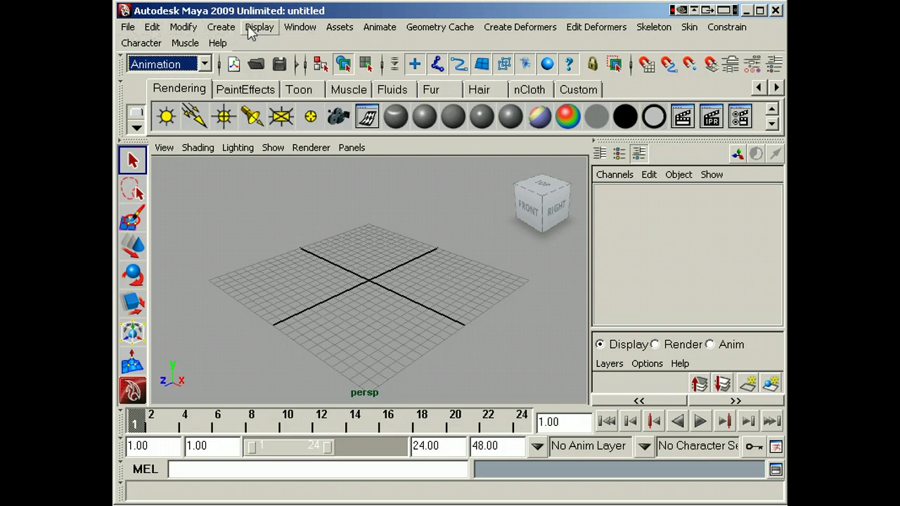
left_click(204, 64)
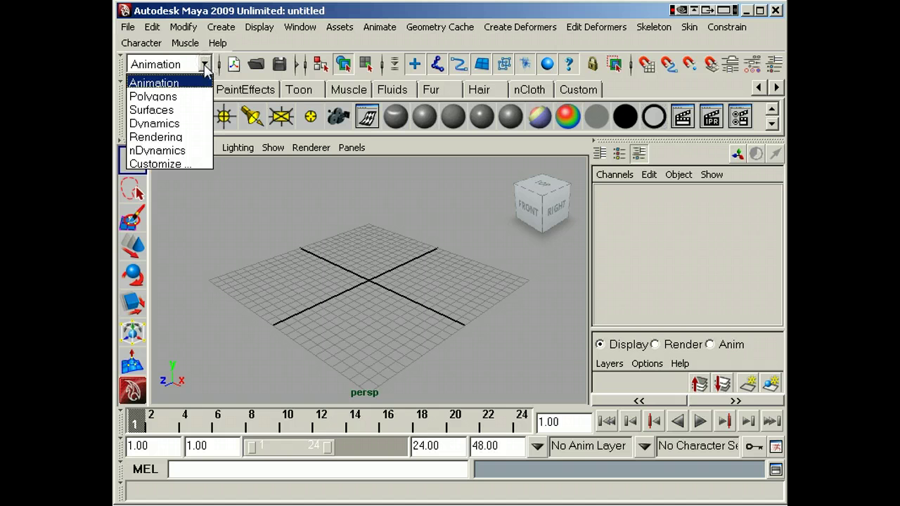
left_click(177, 97)
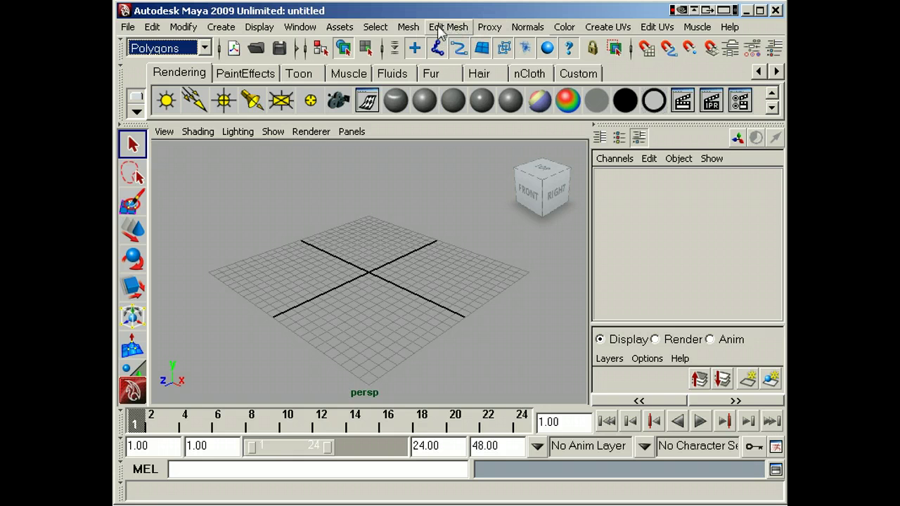
Cycle the menu set through Dynamics and Surfaces back to Polygons, and add a default ambient light at the grid origin.
left_click(187, 48)
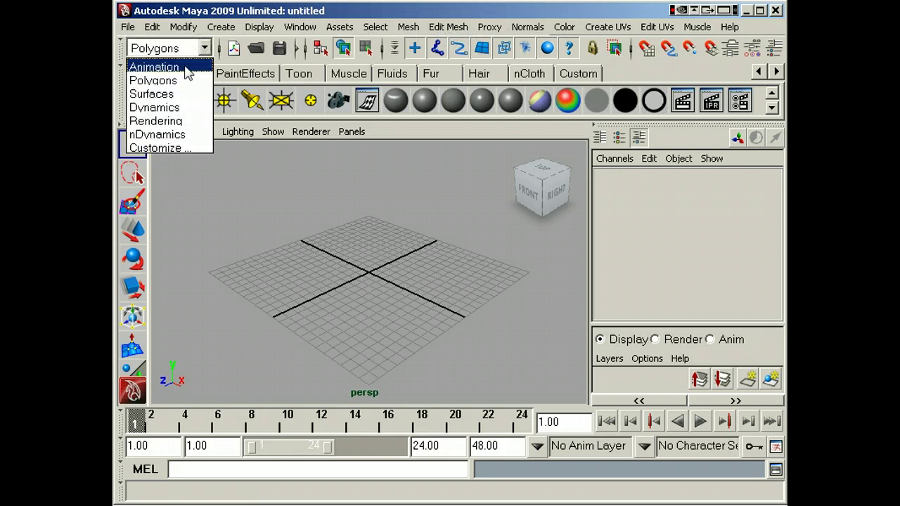
left_click(168, 107)
left_click(204, 65)
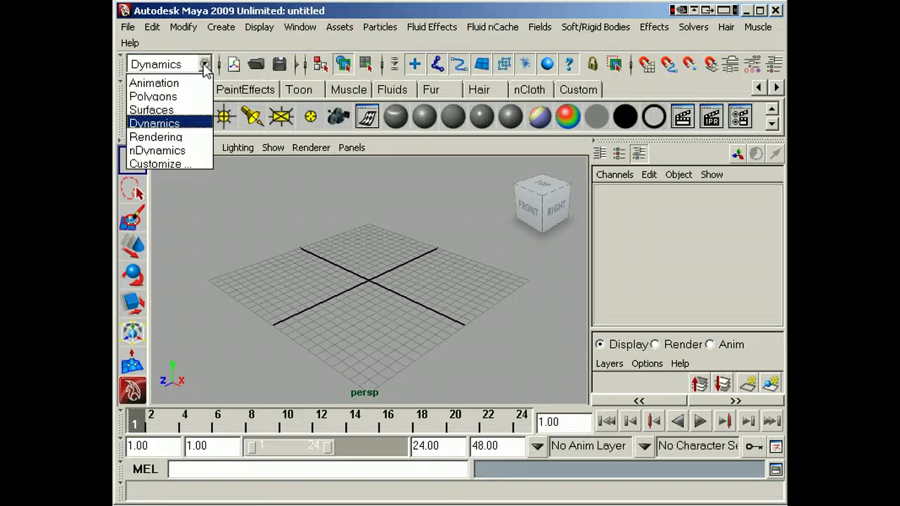
left_click(169, 113)
left_click(168, 112)
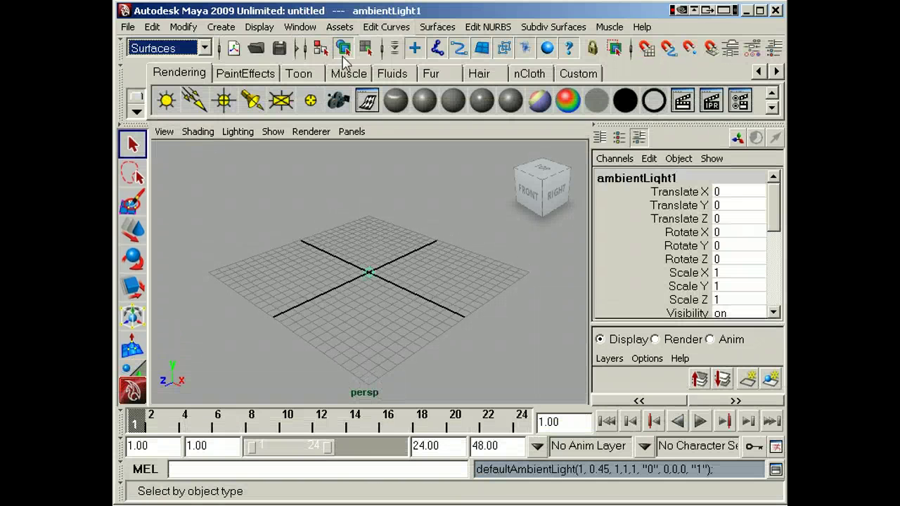
left_click(202, 50)
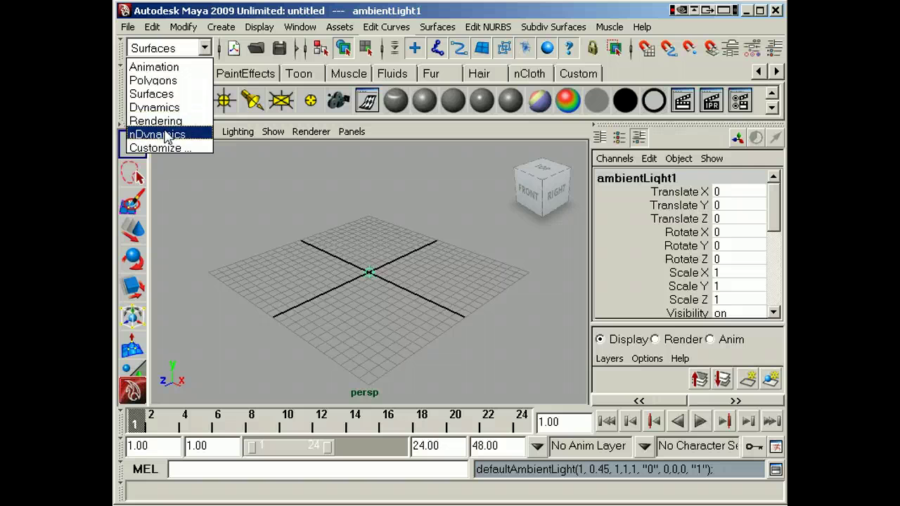
left_click(159, 82)
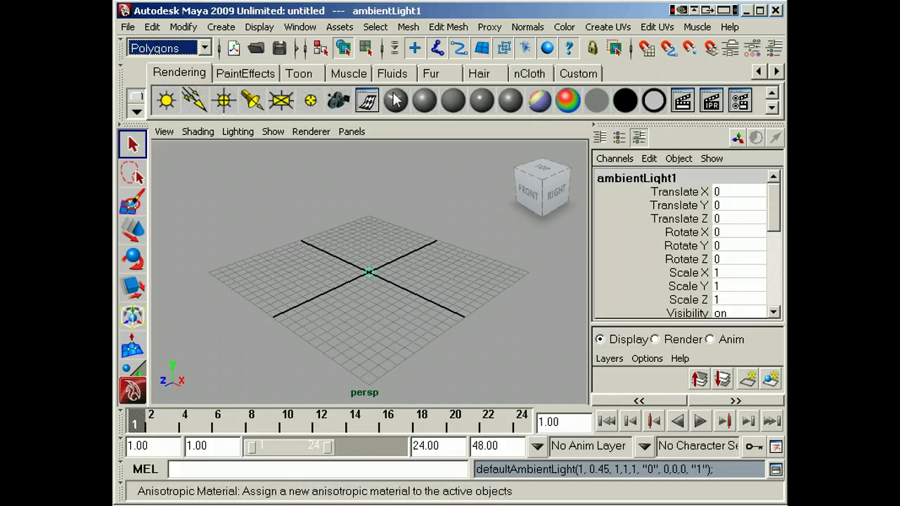
Turn the shelf tabs off and back on twice.
left_click(135, 115)
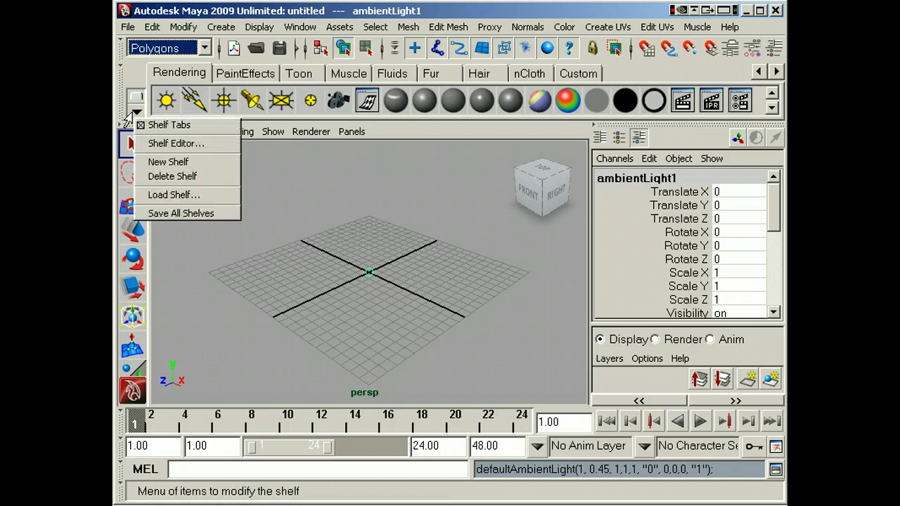
left_click(164, 126)
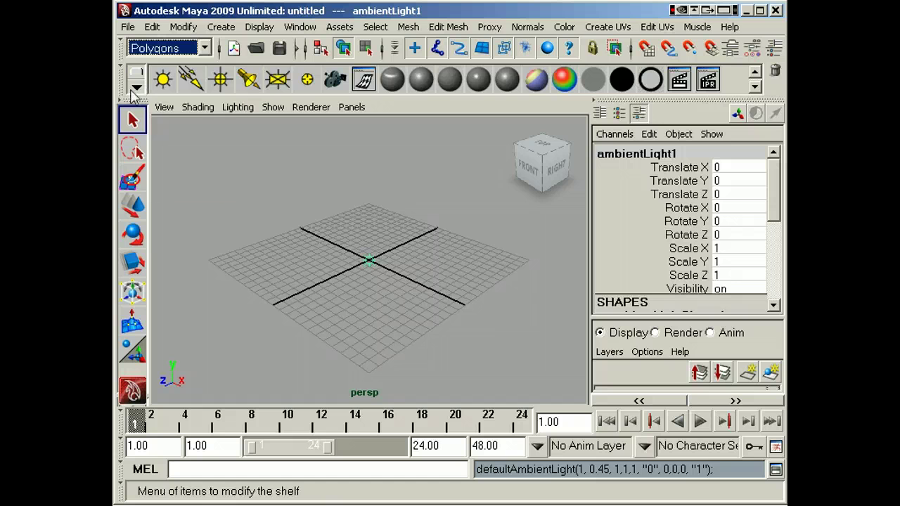
left_click(135, 86)
left_click(164, 104)
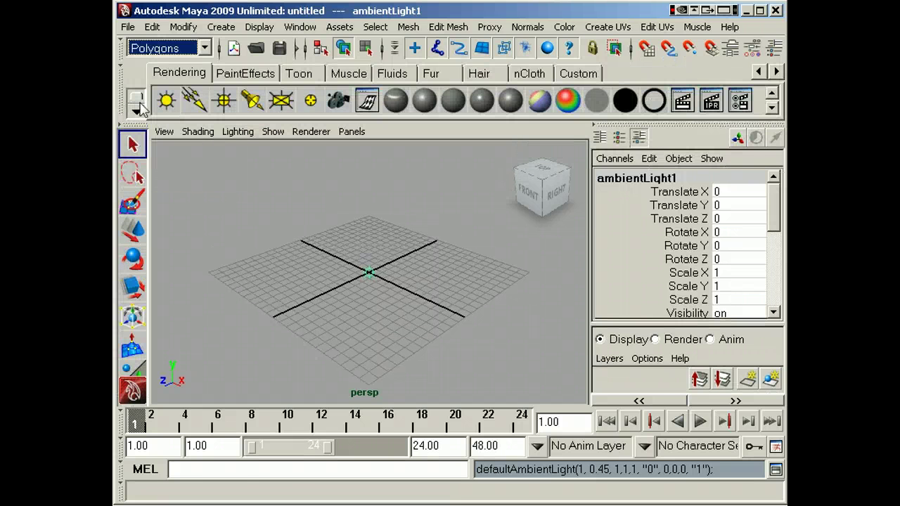
left_click(137, 115)
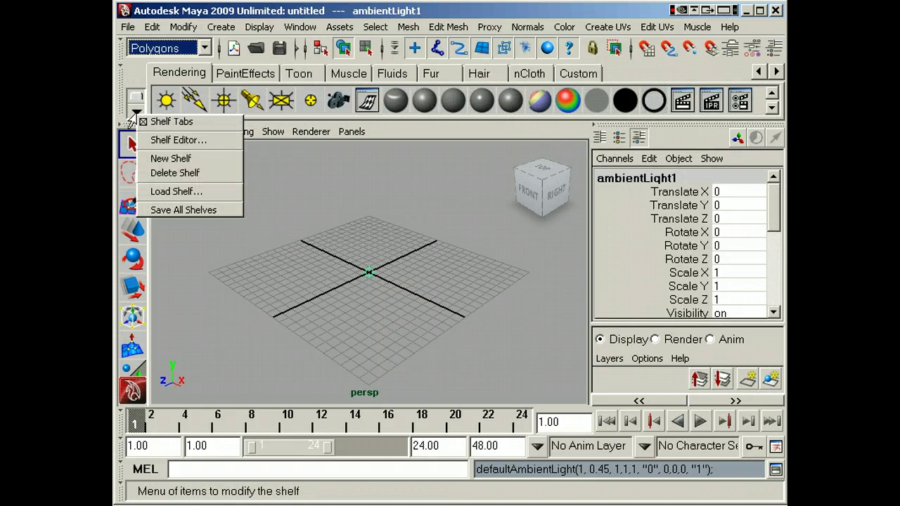
left_click(171, 123)
left_click(136, 85)
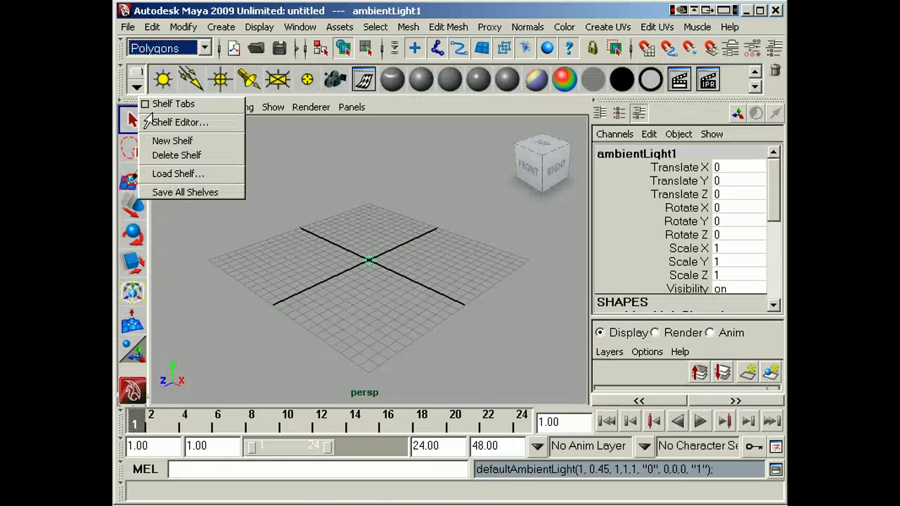
left_click(149, 104)
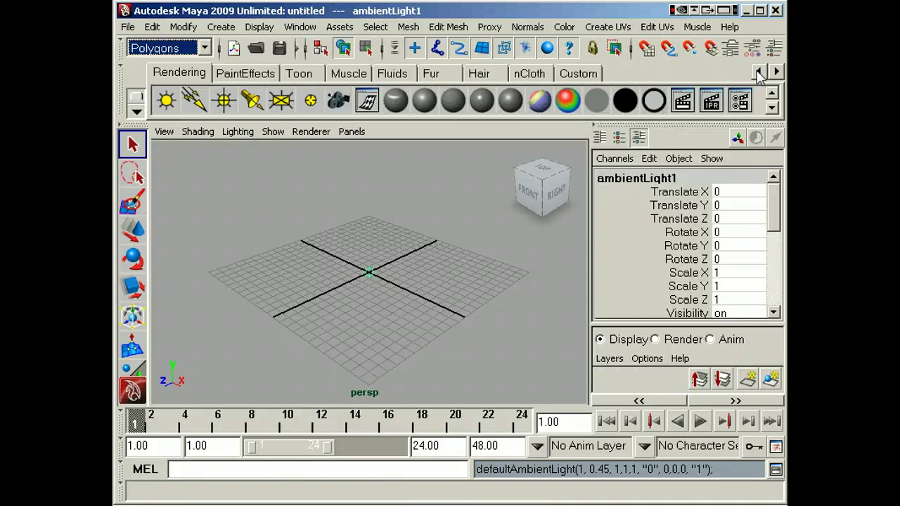
Display the Polygons shelf with its primitive and mesh-editing tools.
left_click(758, 75)
left_click(325, 74)
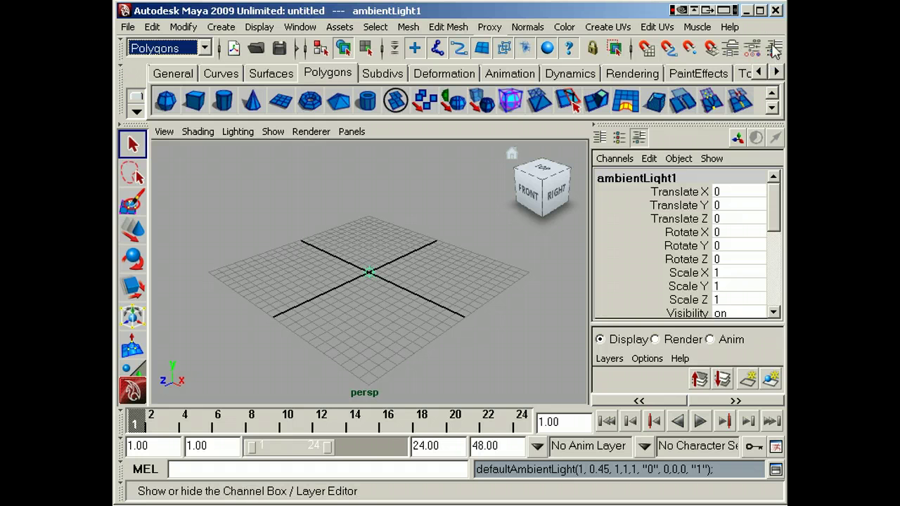
Show the Attribute Editor and Tool Settings in turn, returning to the Channel Box / Layer Editor.
left_click(730, 48)
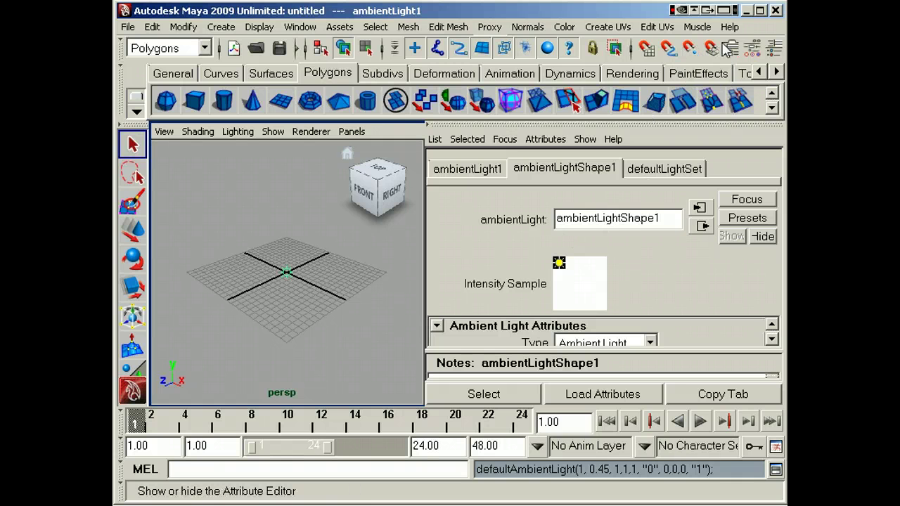
left_click(749, 48)
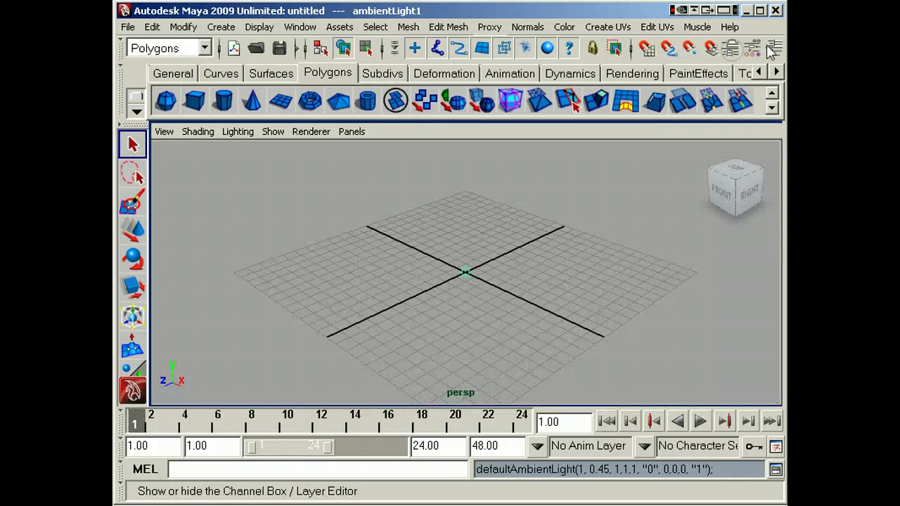
left_click(754, 48)
left_click(773, 48)
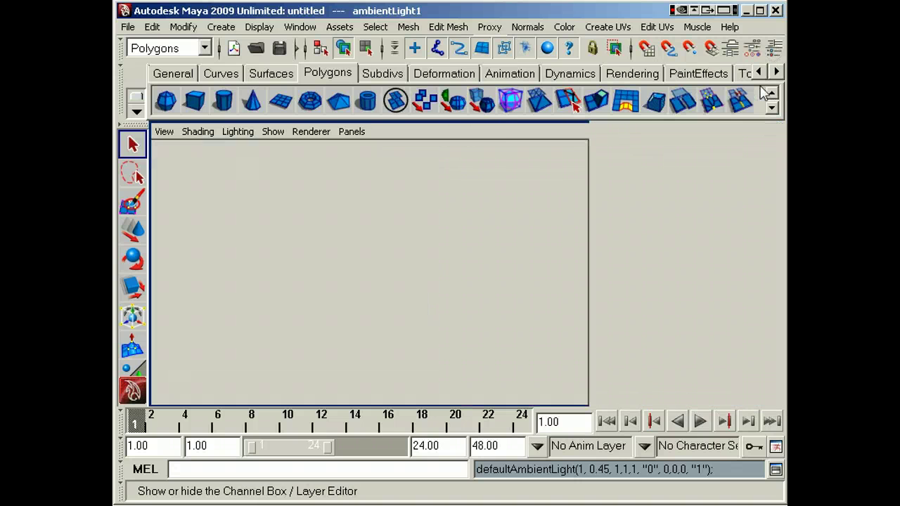
Hide and show the Channel Box / Layer Editor several times, leaving it shown.
left_click(773, 48)
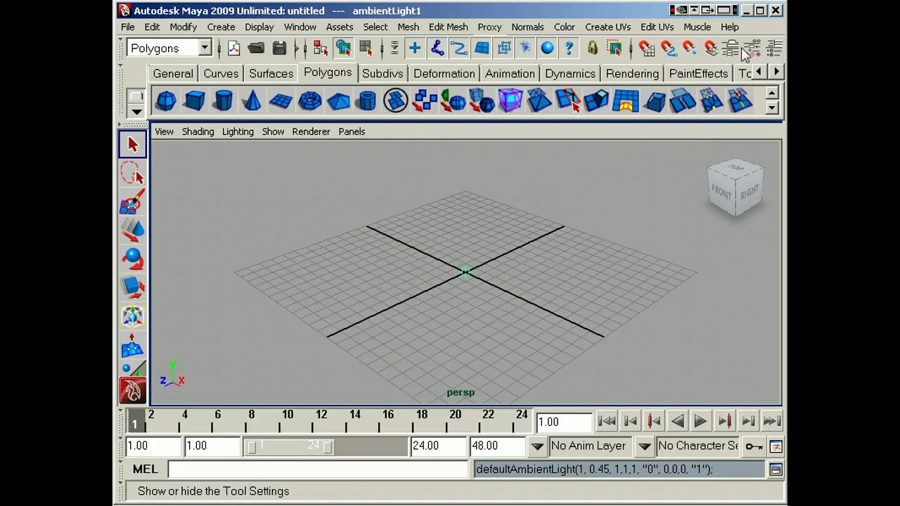
left_click(774, 48)
left_click(773, 48)
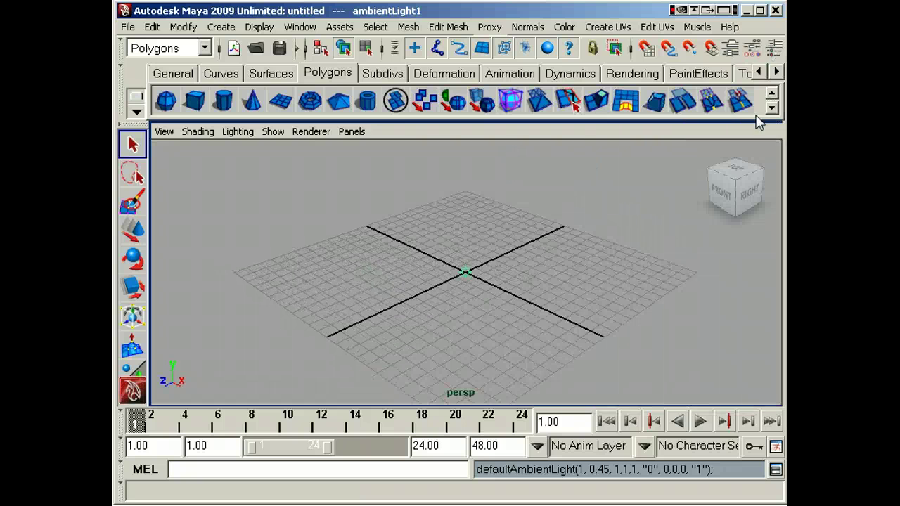
left_click(773, 49)
left_click(769, 49)
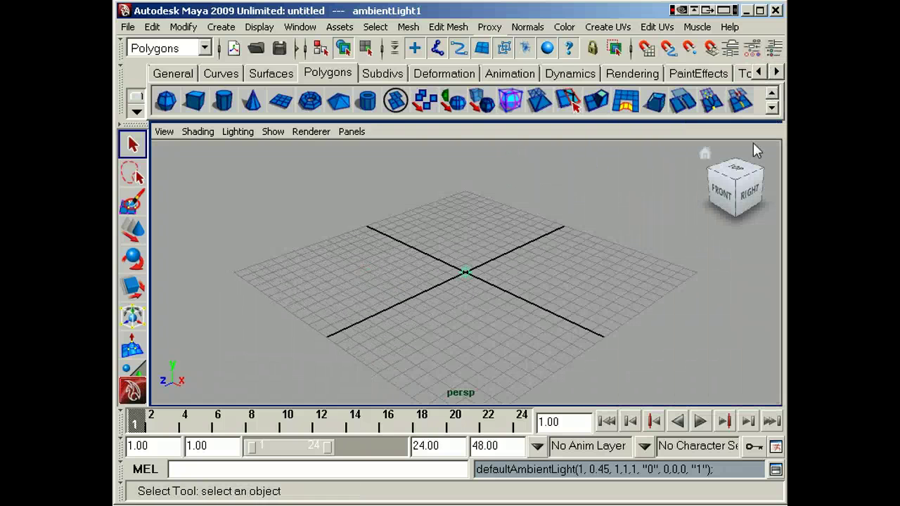
left_click(770, 51)
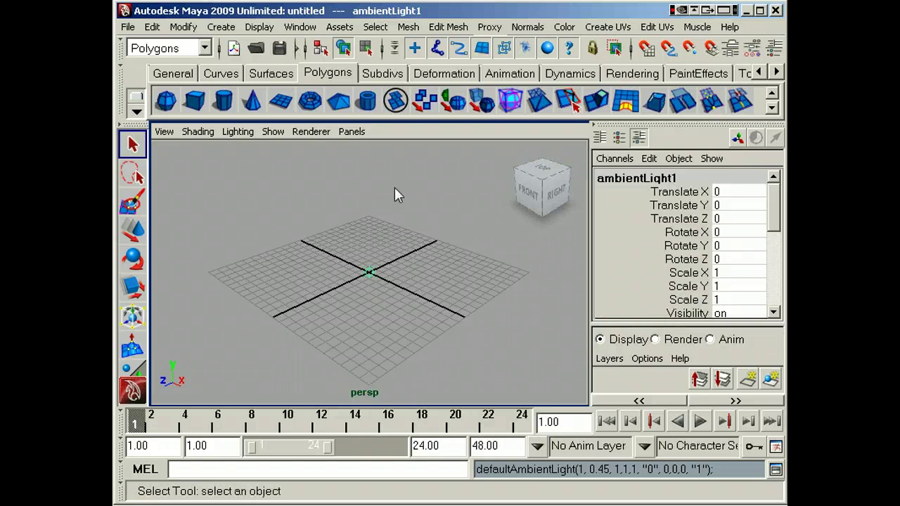
left_click(773, 49)
left_click(773, 49)
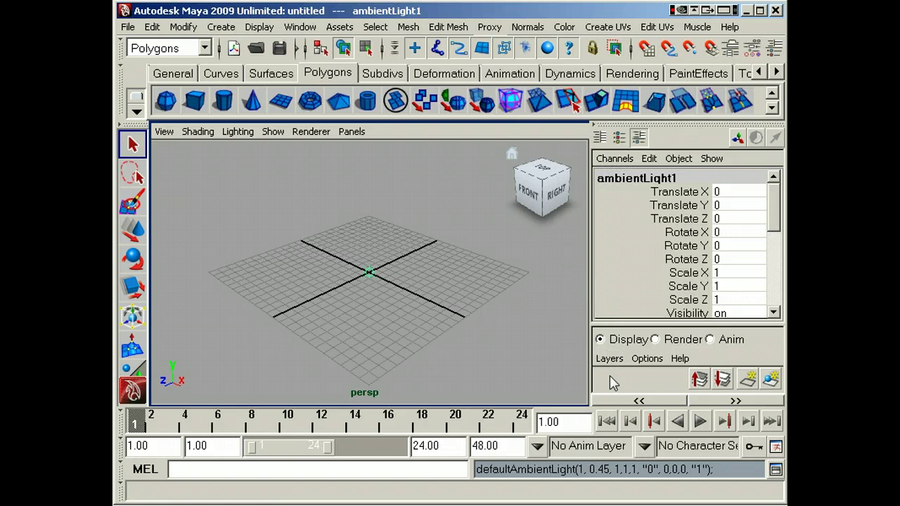
left_click(775, 49)
left_click(775, 49)
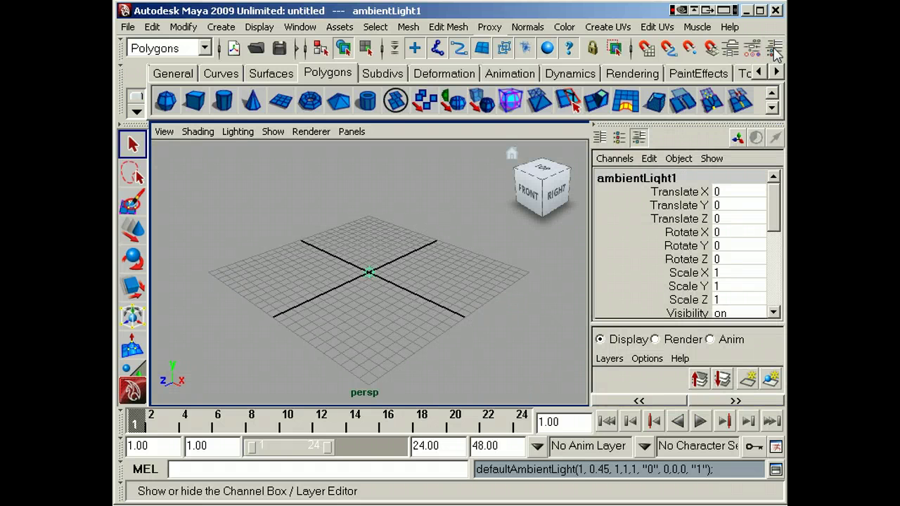
Show the Layer Editor and the Channel Box separately, ending with both displayed together.
left_click(619, 137)
left_click(637, 140)
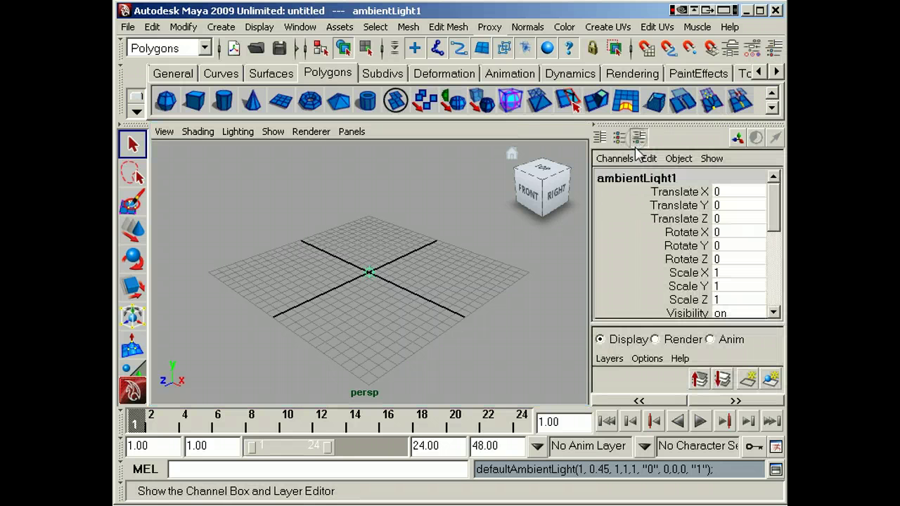
left_click(599, 137)
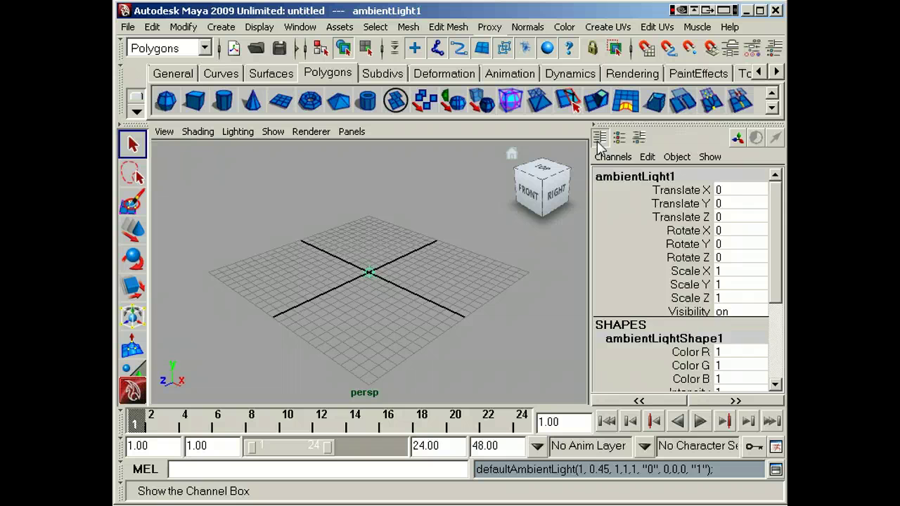
left_click(619, 137)
left_click(637, 137)
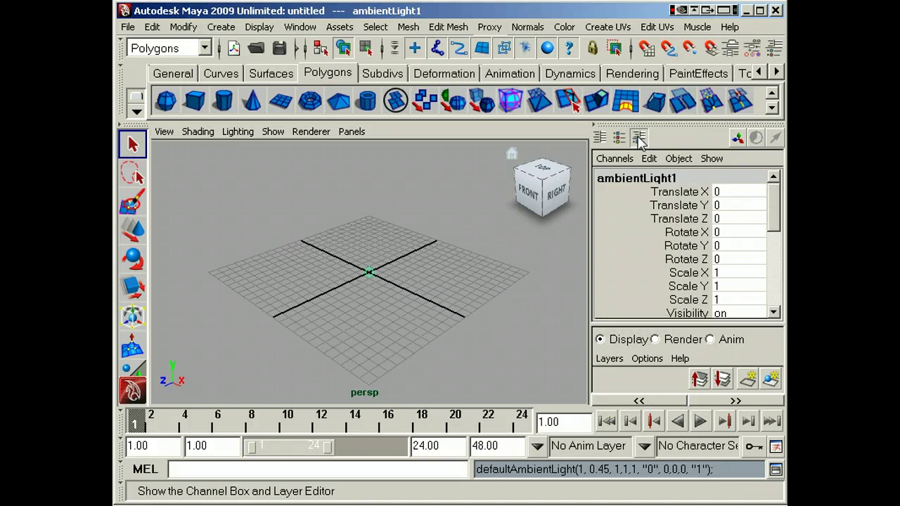
View the Select Tool's settings and the ambient light's attributes, restoring the Channel Box and Layer Editor display.
left_click(753, 50)
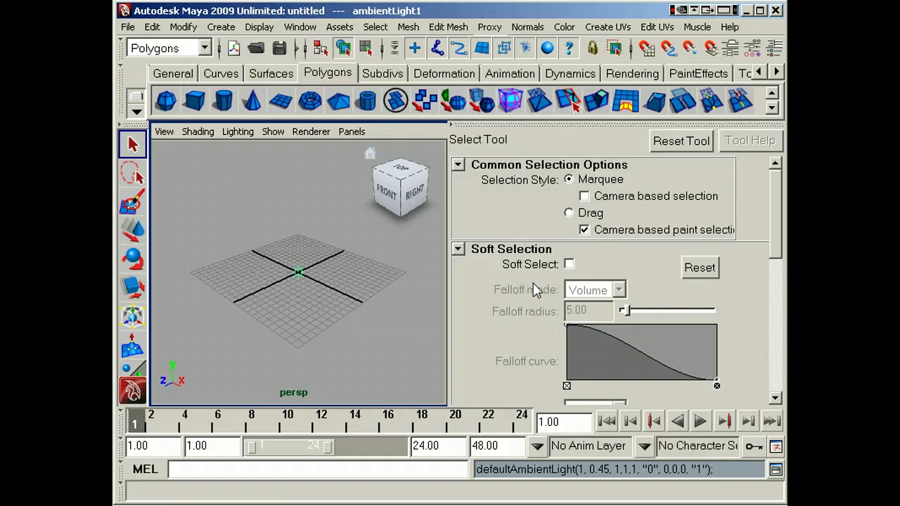
left_click(732, 49)
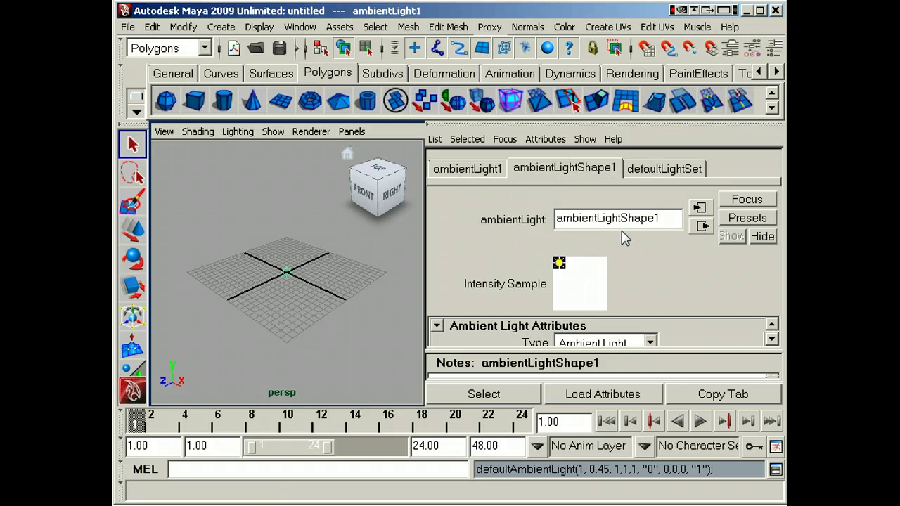
left_click(752, 48)
left_click(774, 47)
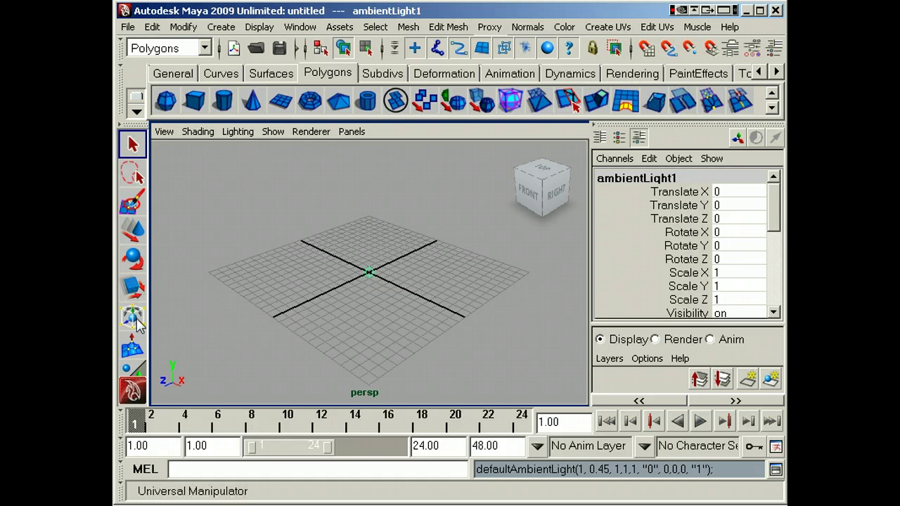
Show the ambient light's handles with the Show Manipulator Tool, and leave the tool again.
left_click(132, 372)
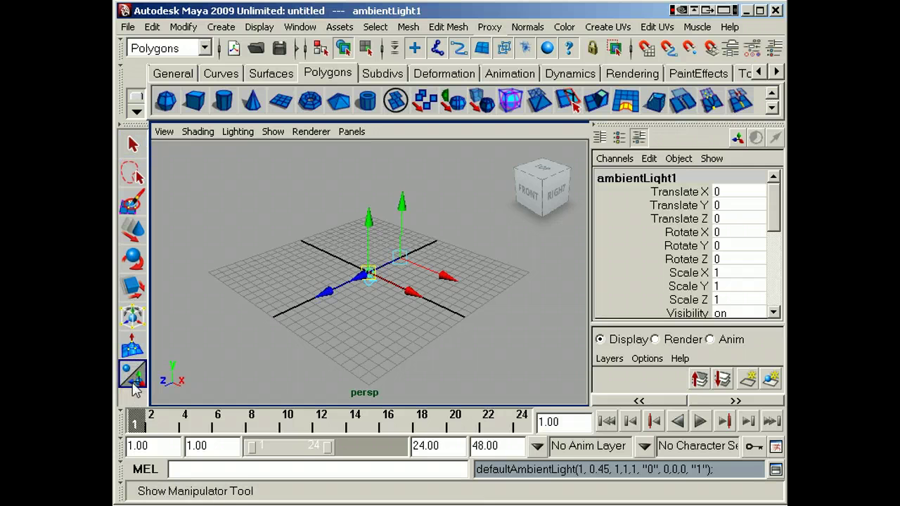
left_click(135, 404)
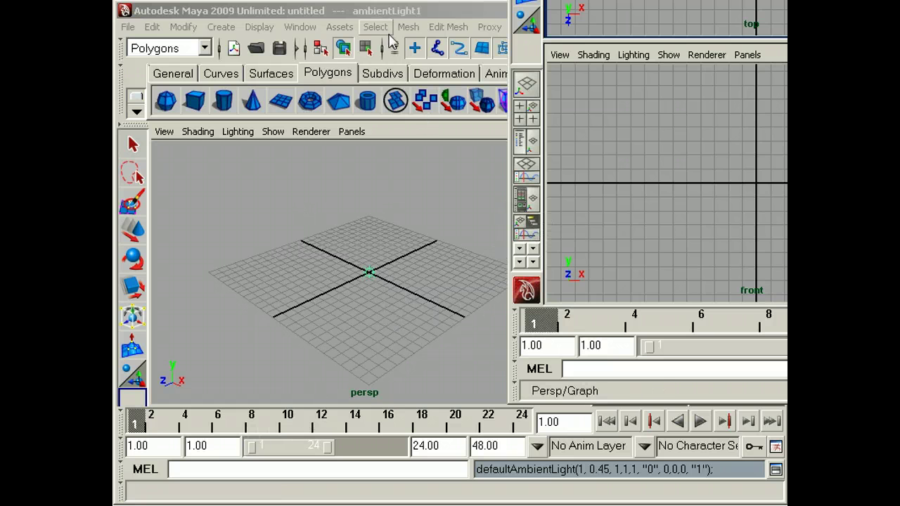
left_click(360, 346)
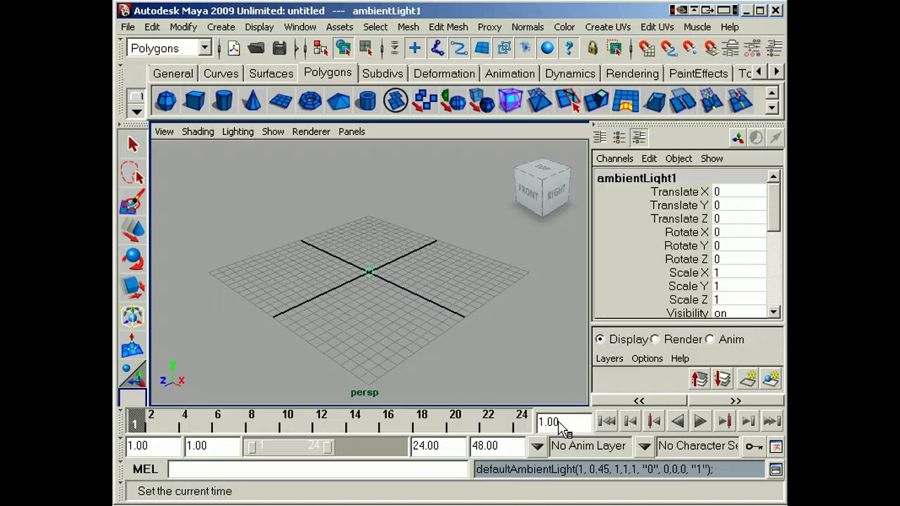
Turn off the display of the ViewCube in the ViewCube preferences and save the preferences.
left_click(777, 448)
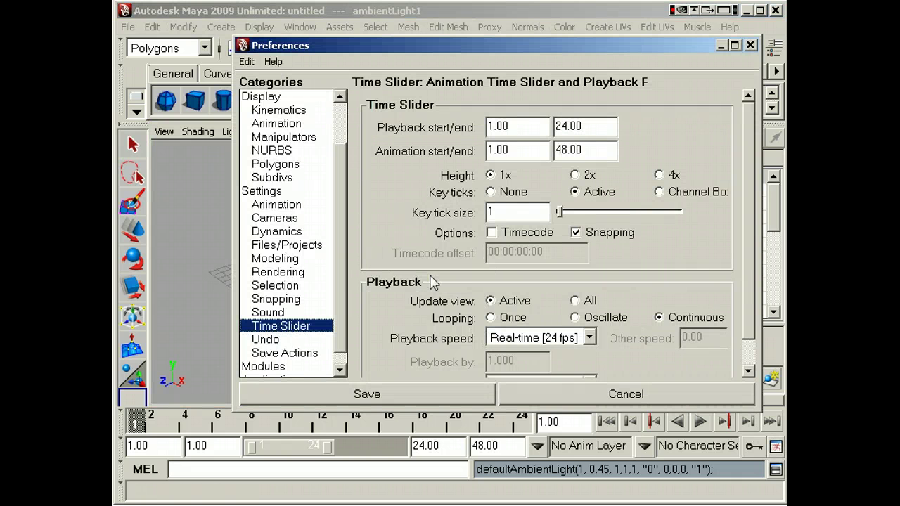
scroll(340, 302, "up", 2)
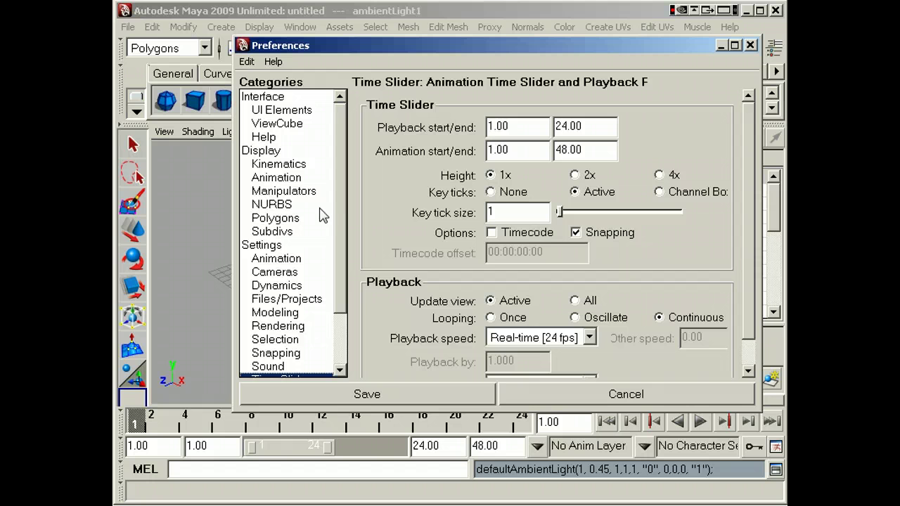
left_click(261, 125)
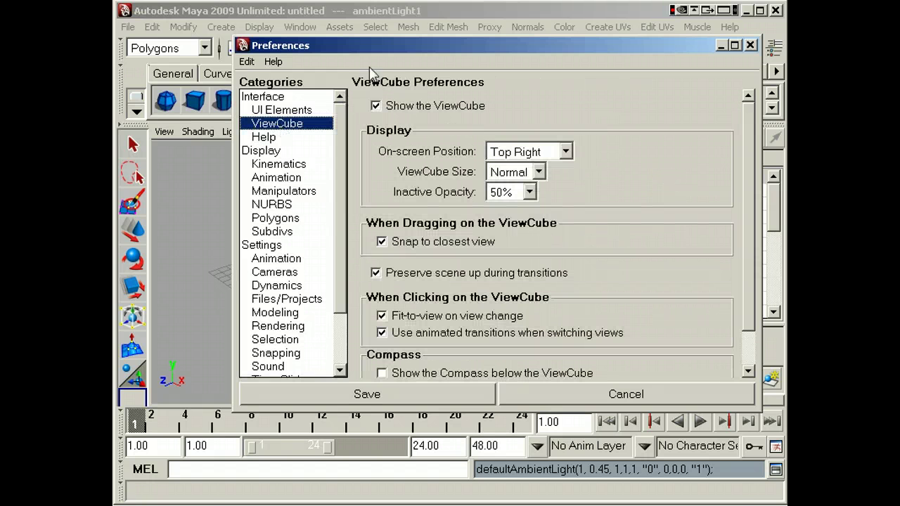
left_click_drag(412, 42, 393, 216)
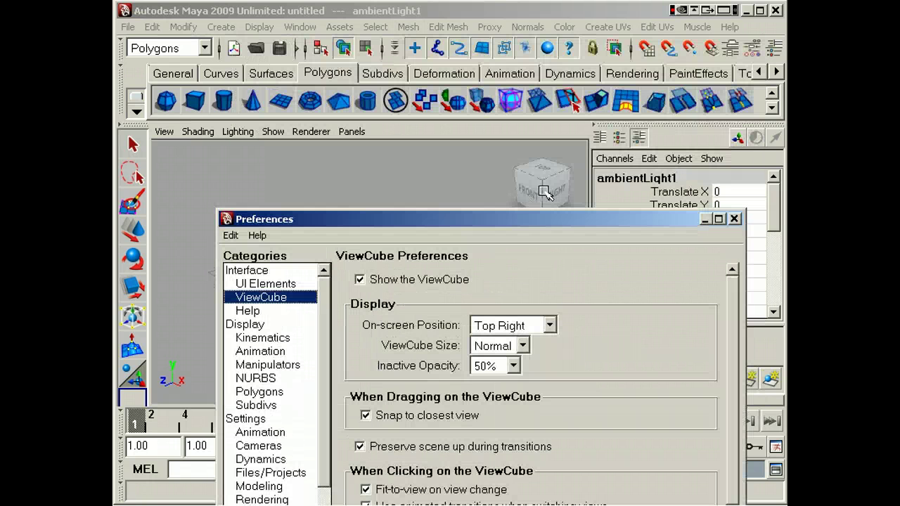
left_click(360, 280)
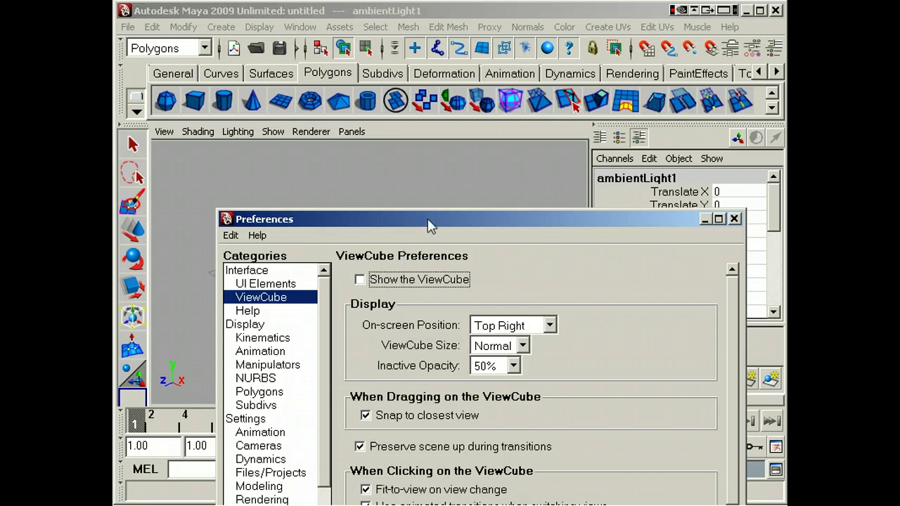
left_click_drag(427, 220, 386, 70)
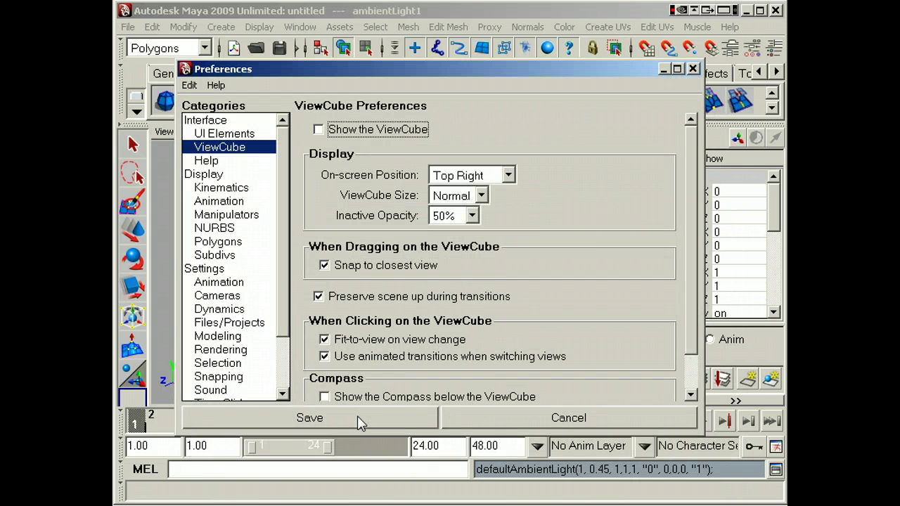
left_click(427, 418)
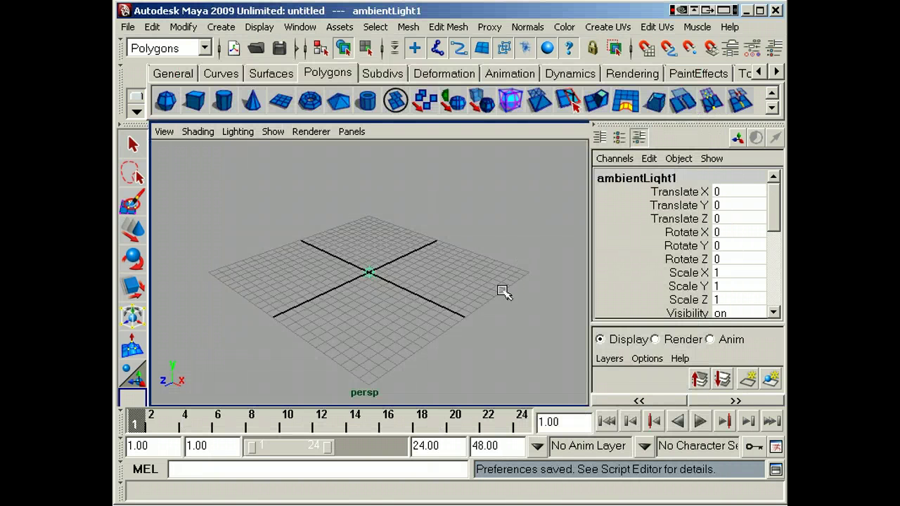